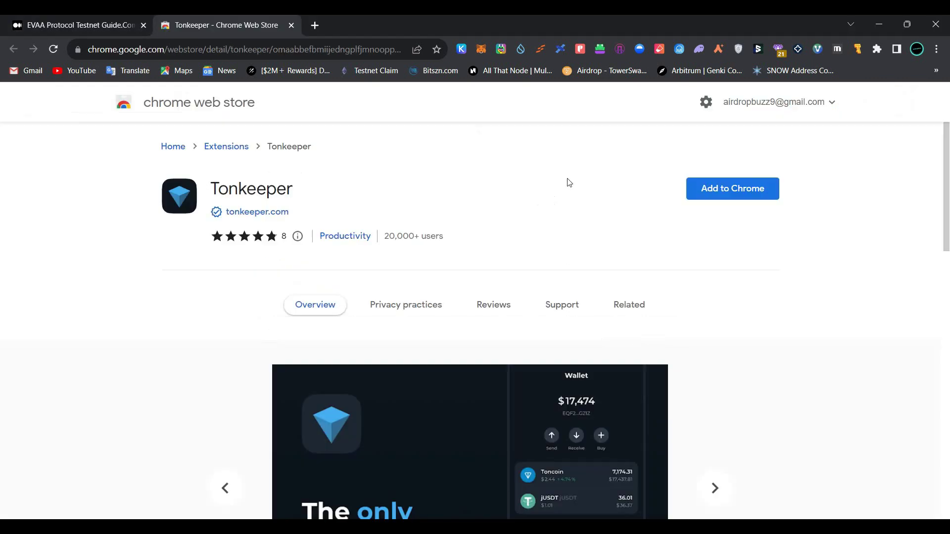
Install Tonkeeper from its Chrome Web Store page and confirm adding the extension
{"action": "left_click", "coordinate": [716, 198]}
{"action": "left_click", "coordinate": [504, 177]}
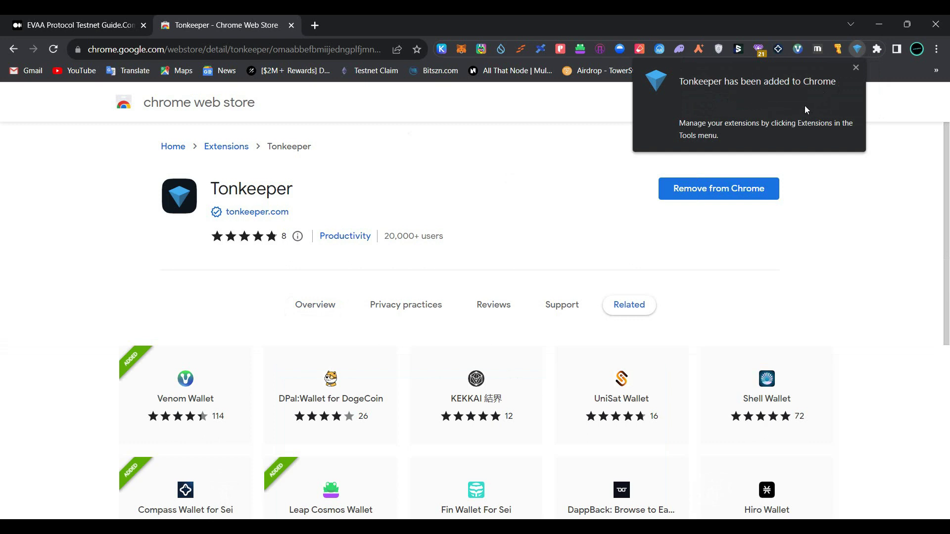
Set up a brand-new Tonkeeper wallet, then close the Chrome Web Store tab
{"action": "left_click", "coordinate": [858, 53]}
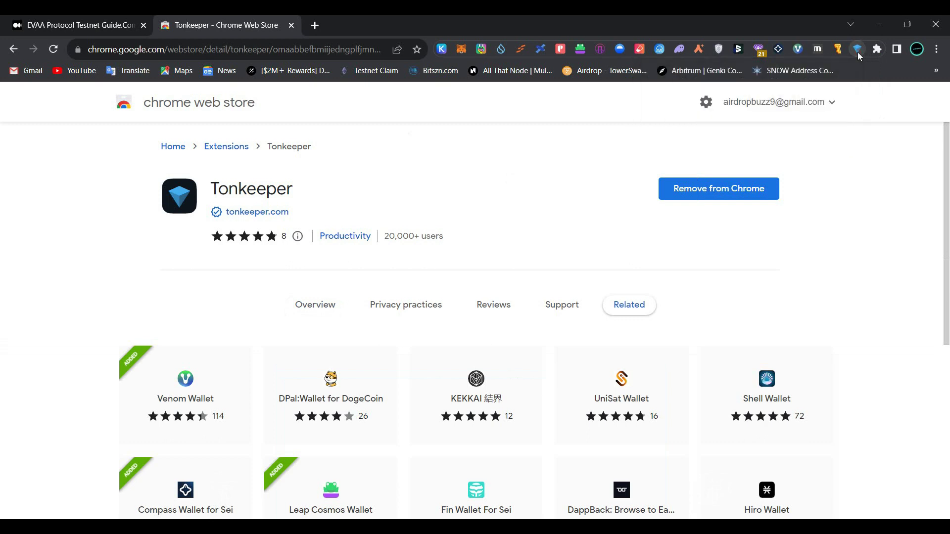
{"action": "left_click", "coordinate": [857, 52]}
{"action": "left_click", "coordinate": [779, 373]}
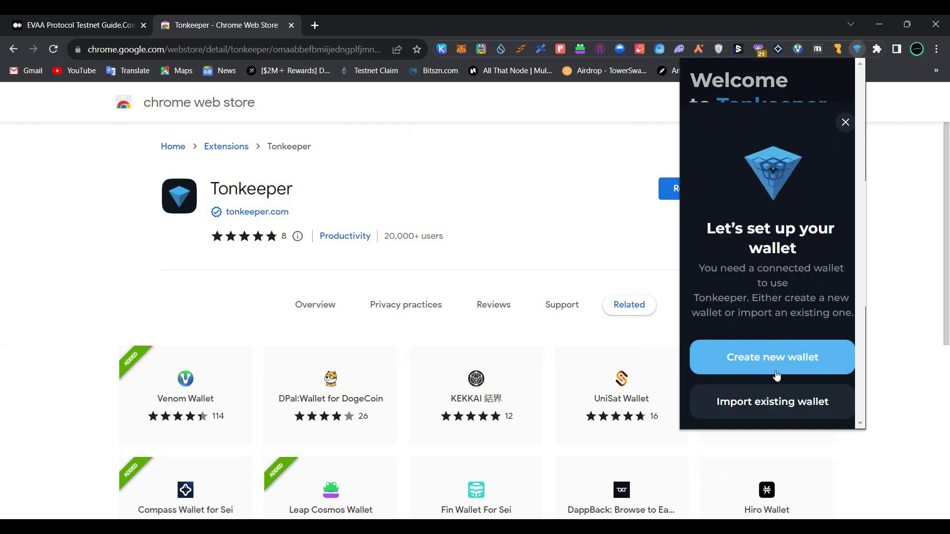
{"action": "left_click", "coordinate": [780, 375]}
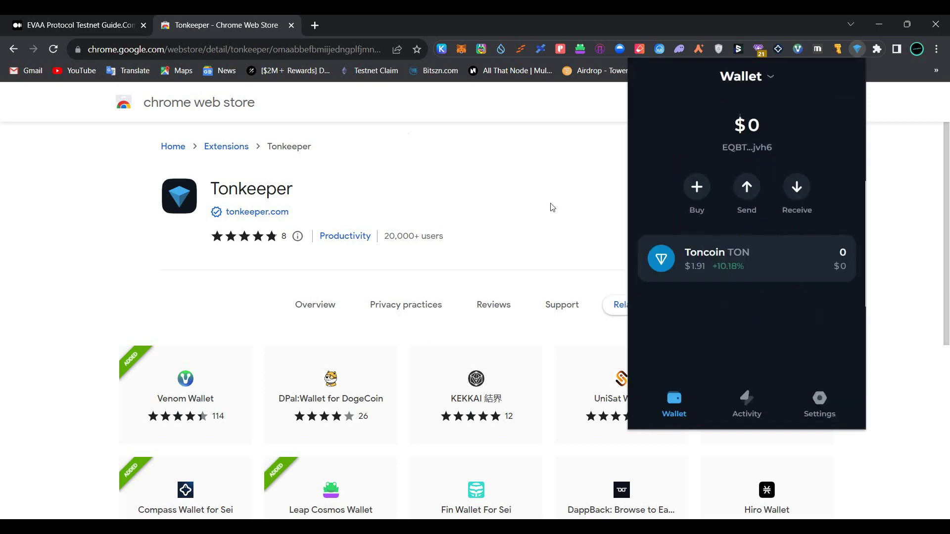
{"action": "left_click", "coordinate": [292, 25]}
Request 5 testnet TON from the Testgiver bot with the captcha, then open the EVAA app
{"action": "scroll", "coordinate": [321, 223], "scroll_direction": "down", "scroll_amount": 5}
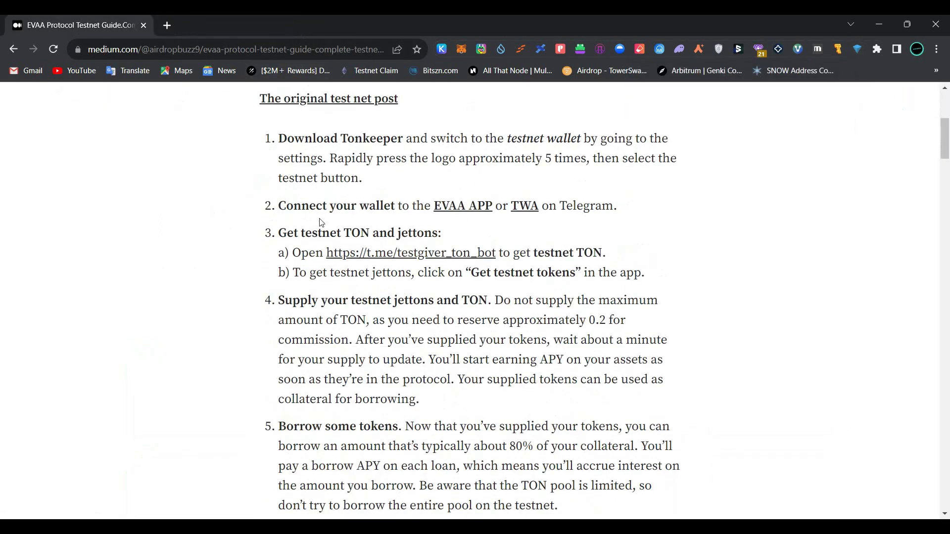
{"action": "left_click", "coordinate": [420, 254]}
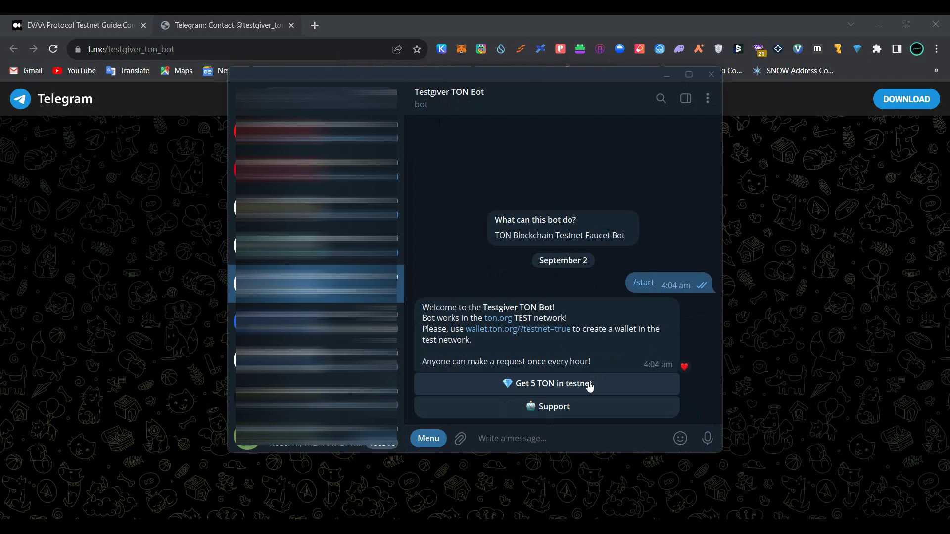
{"action": "left_click", "coordinate": [588, 384]}
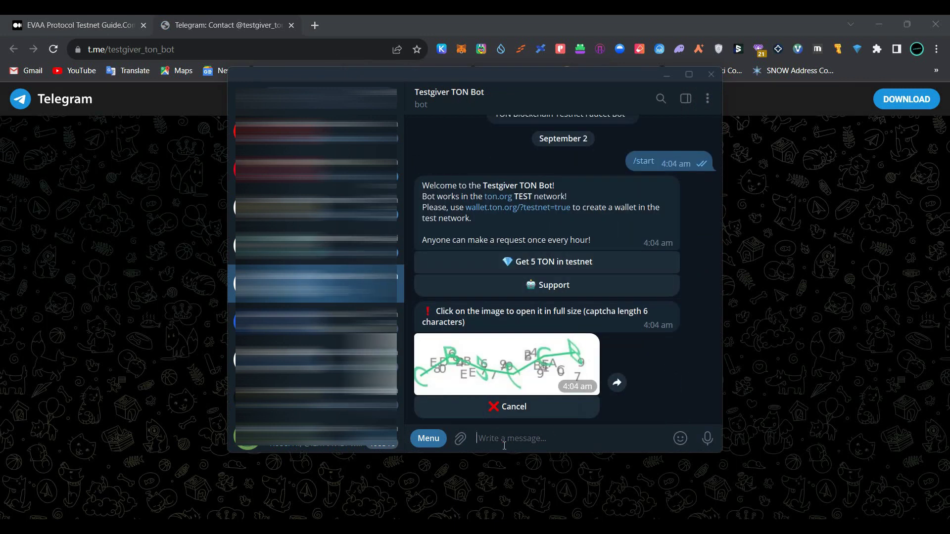
{"action": "type", "text": "CB5CCB"}
{"action": "key", "text": "Return"}
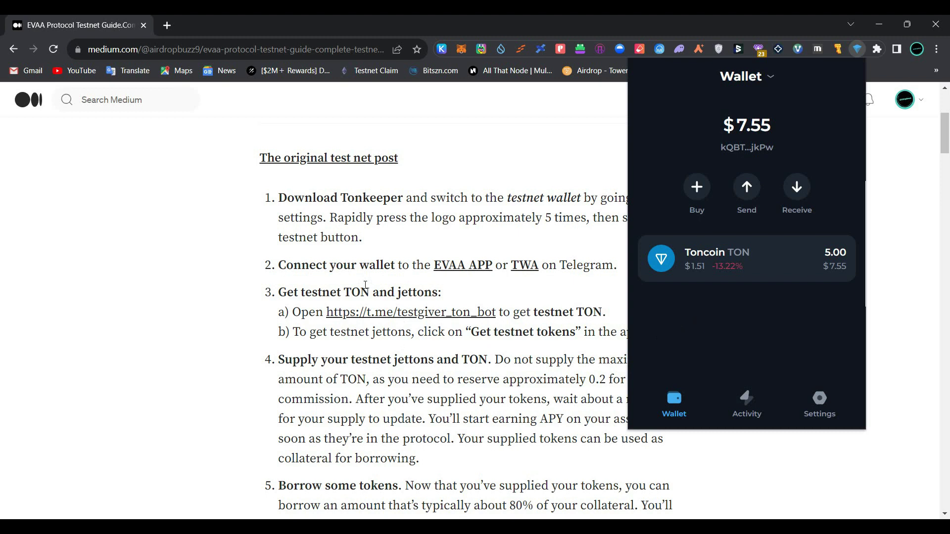
{"action": "left_click", "coordinate": [480, 272]}
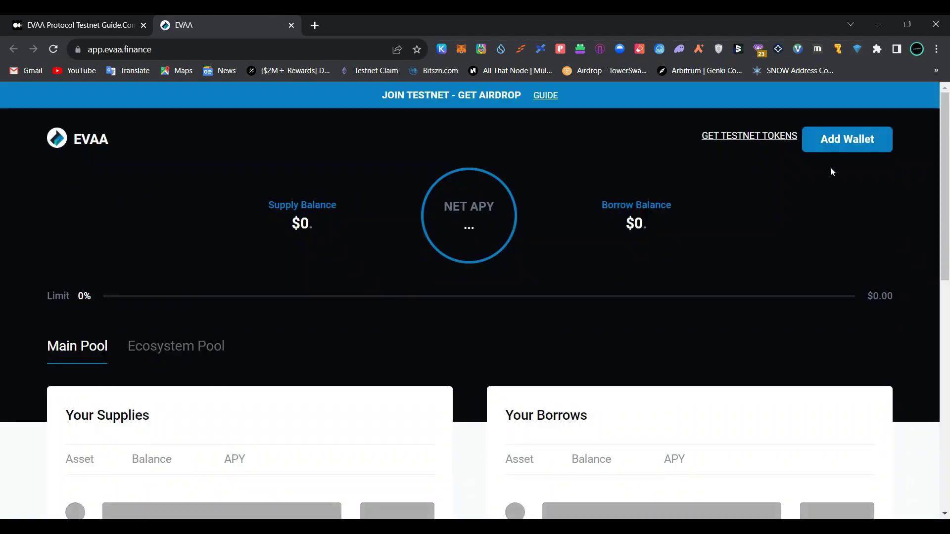
Connect Tonkeeper to EVAA through the browser extension and approve the connection
{"action": "left_click", "coordinate": [839, 146]}
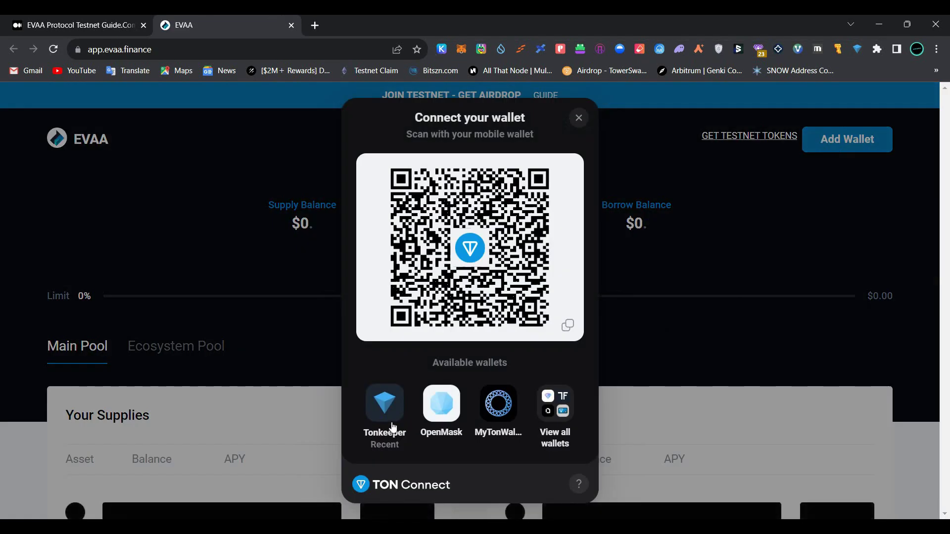
{"action": "left_click", "coordinate": [391, 422]}
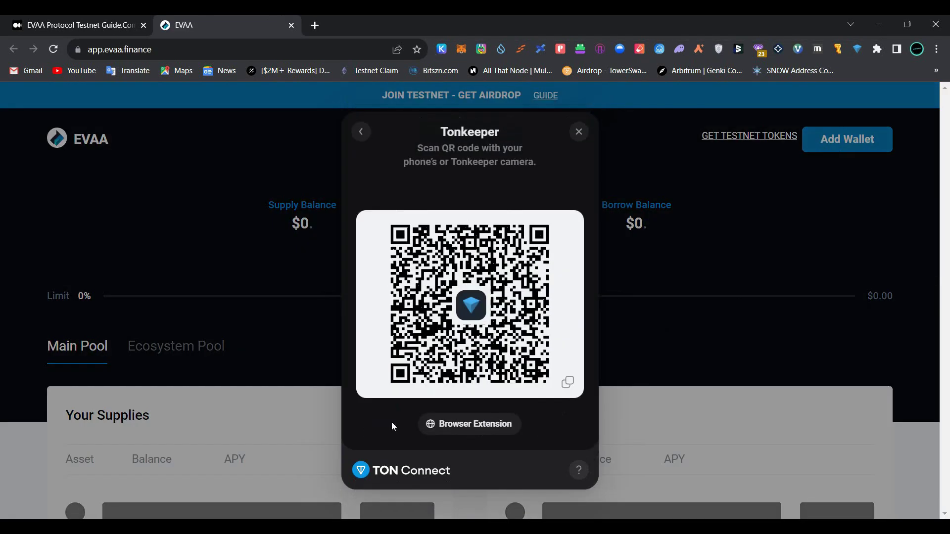
{"action": "left_click", "coordinate": [485, 435]}
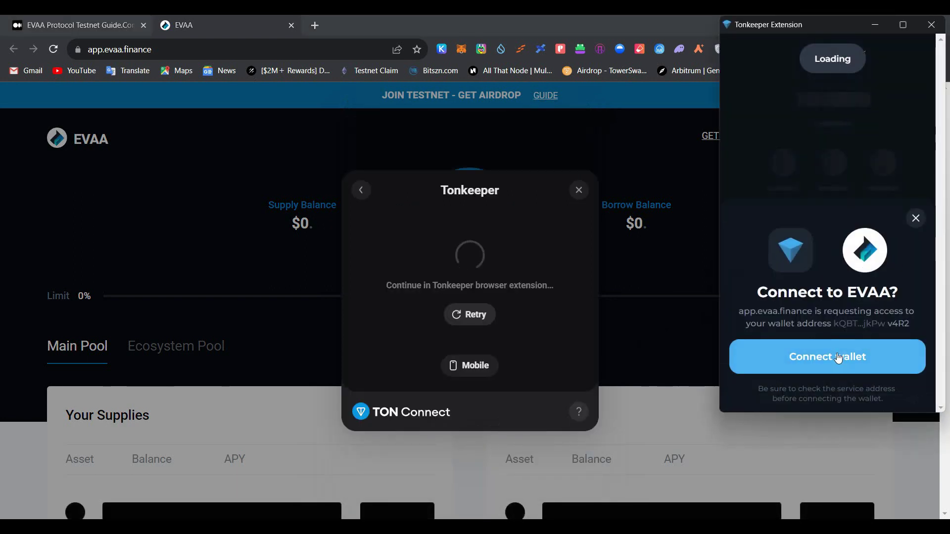
{"action": "left_click", "coordinate": [780, 360]}
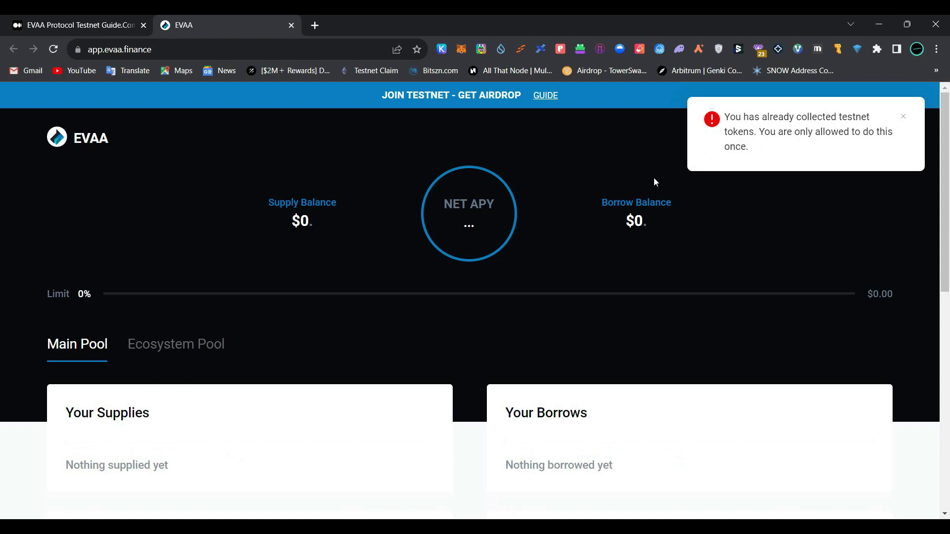
Supply 2 TON from the TON row of the Main Pool supply table
{"action": "scroll", "coordinate": [213, 396], "scroll_direction": "down", "scroll_amount": 4}
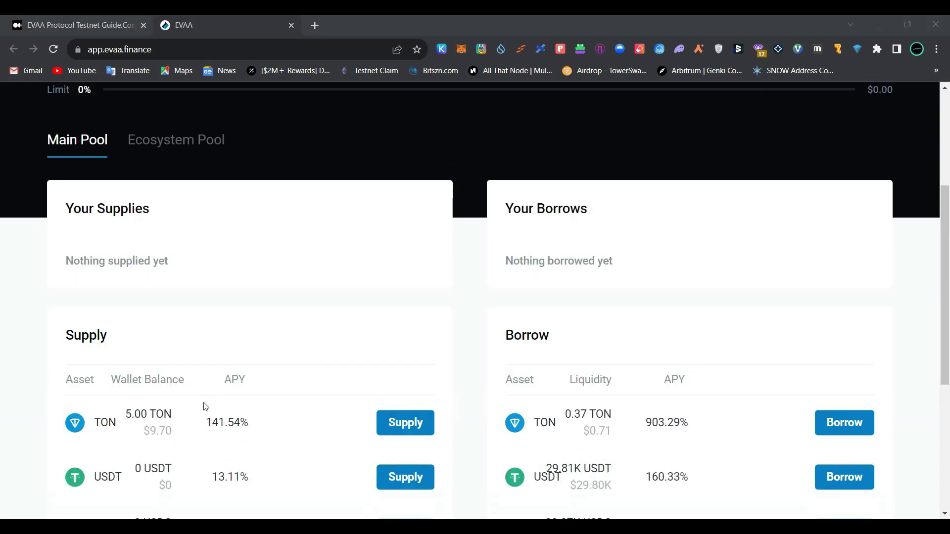
{"action": "scroll", "coordinate": [191, 452], "scroll_direction": "down", "scroll_amount": 4}
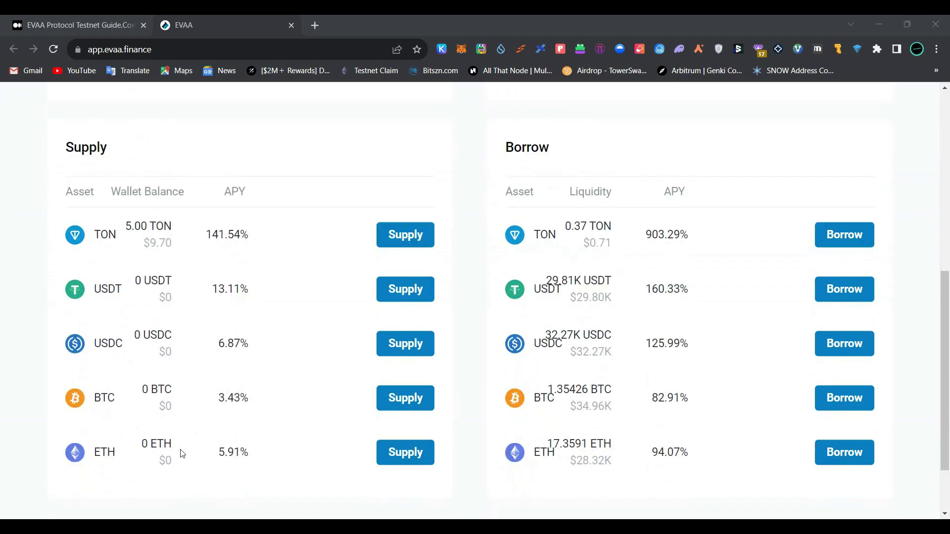
{"action": "scroll", "coordinate": [182, 454], "scroll_direction": "up", "scroll_amount": 2}
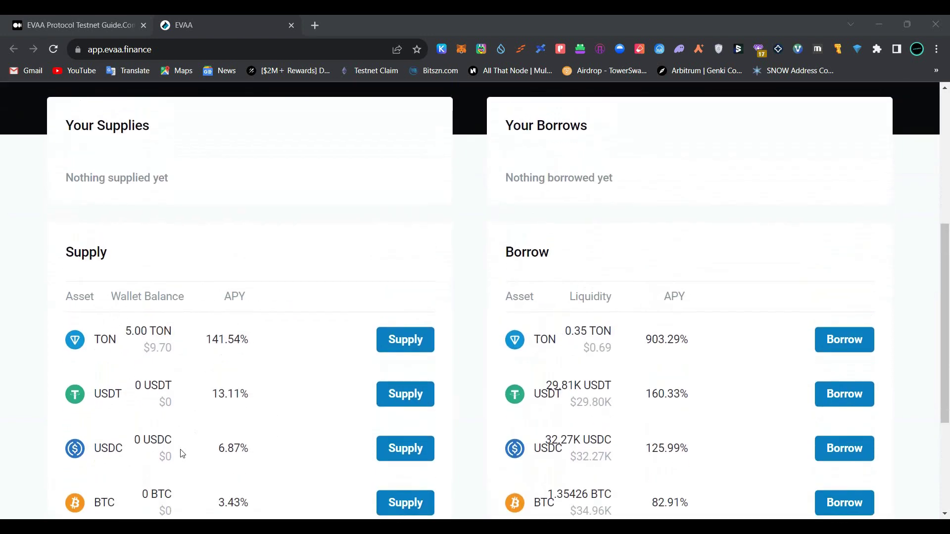
{"action": "scroll", "coordinate": [183, 453], "scroll_direction": "up", "scroll_amount": 2}
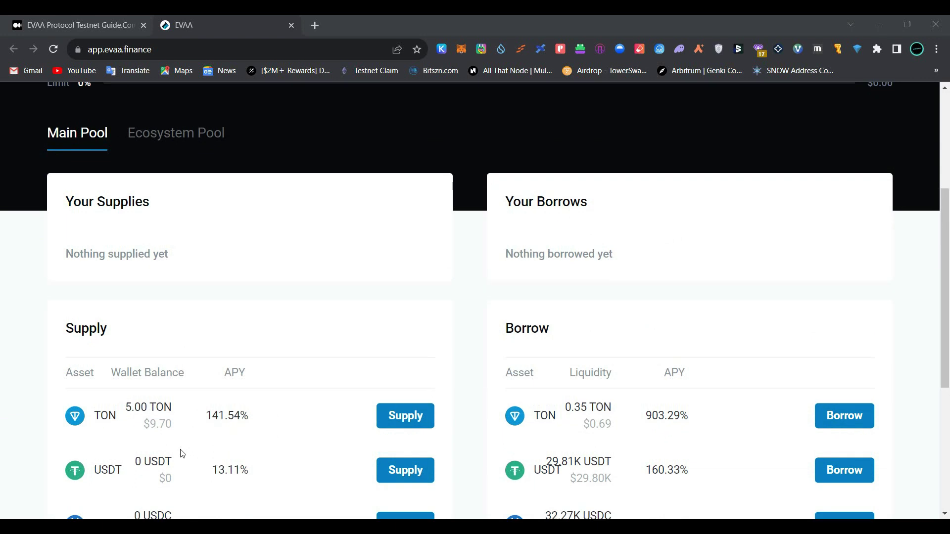
{"action": "scroll", "coordinate": [183, 454], "scroll_direction": "down", "scroll_amount": 1}
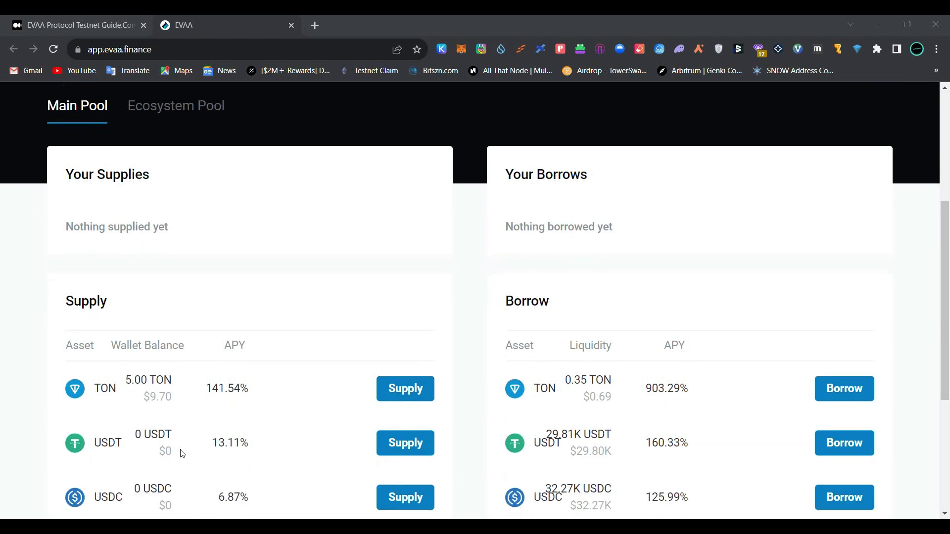
{"action": "left_click", "coordinate": [390, 396]}
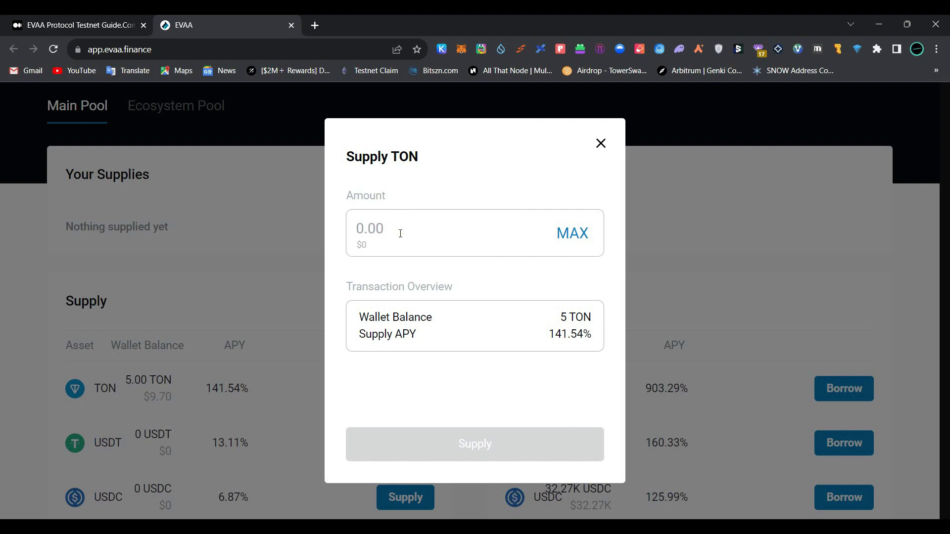
{"action": "type", "text": "2"}
{"action": "left_click", "coordinate": [423, 441]}
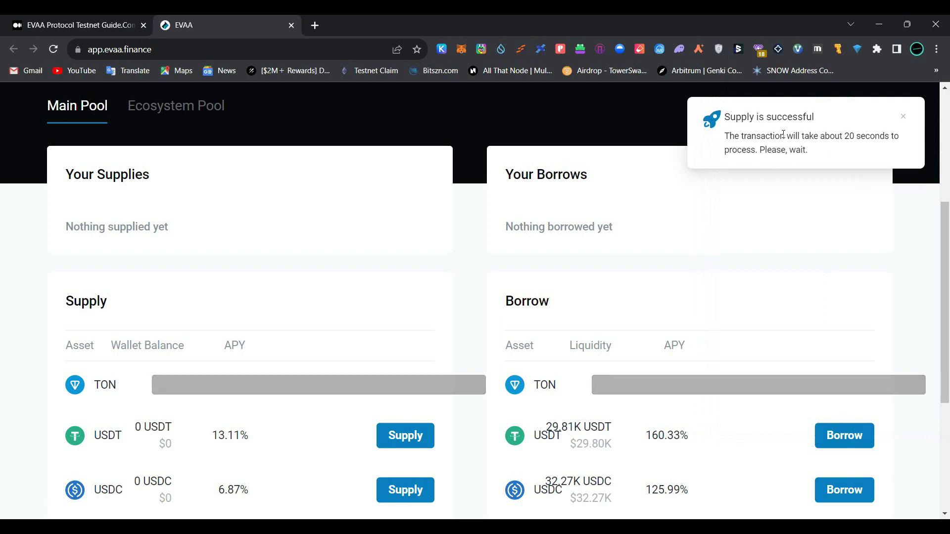
{"action": "scroll", "coordinate": [671, 254], "scroll_direction": "down", "scroll_amount": 3}
{"action": "scroll", "coordinate": [689, 250], "scroll_direction": "up", "scroll_amount": 2}
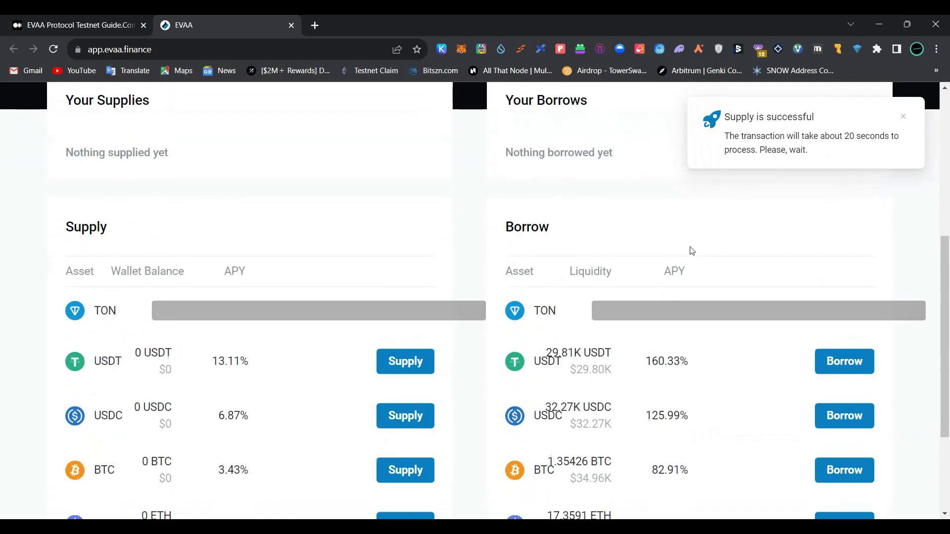
Borrow the maximum available TON and approve the transaction in Tonkeeper
{"action": "left_click", "coordinate": [843, 350]}
{"action": "left_click", "coordinate": [577, 233]}
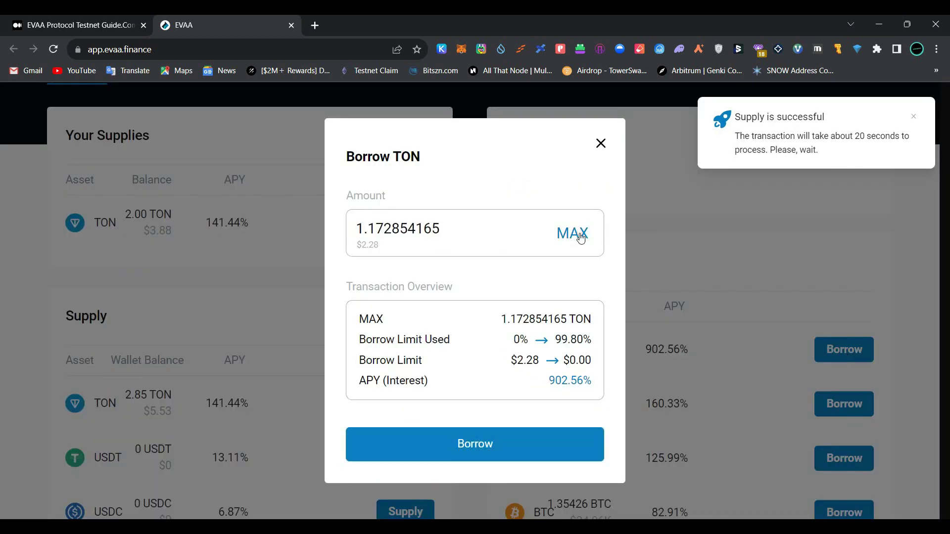
{"action": "left_click", "coordinate": [435, 447]}
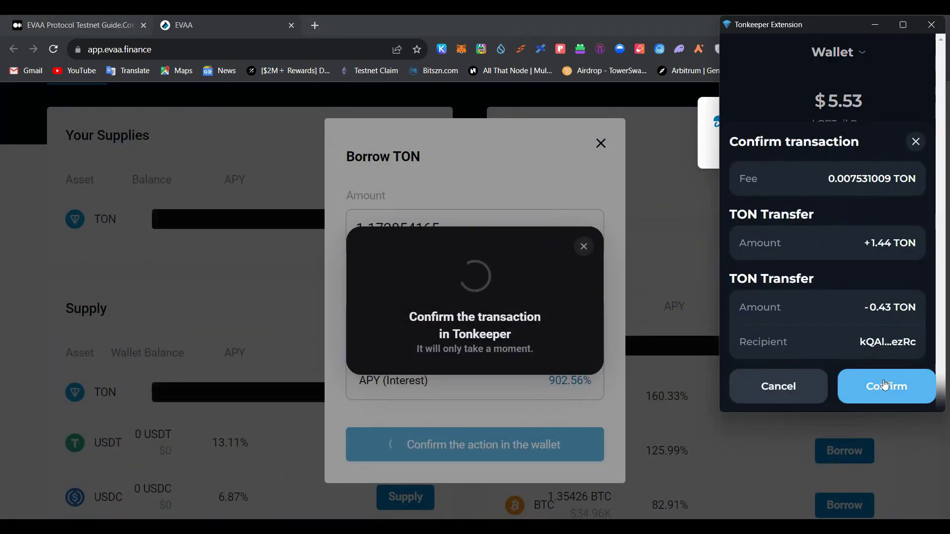
{"action": "left_click", "coordinate": [884, 386]}
{"action": "left_click", "coordinate": [856, 382]}
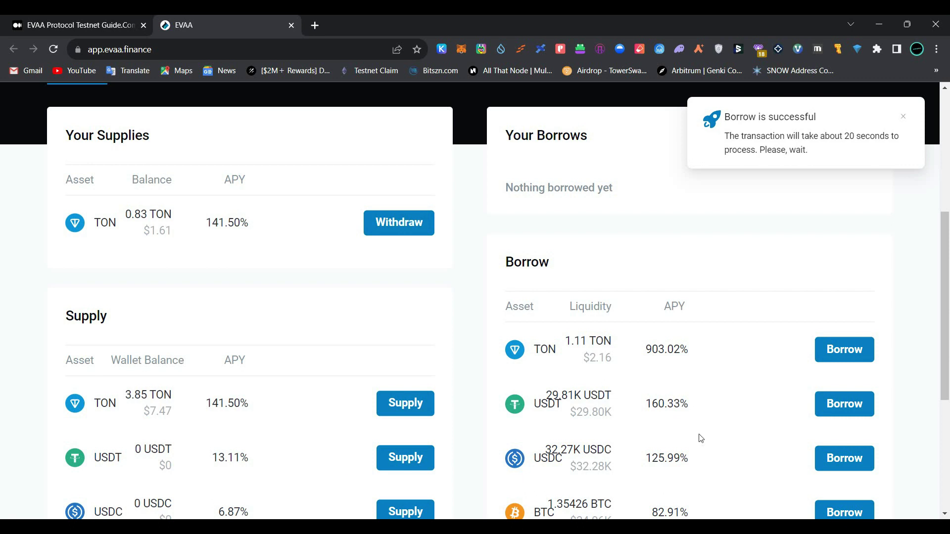
{"action": "scroll", "coordinate": [569, 440], "scroll_direction": "down", "scroll_amount": 1}
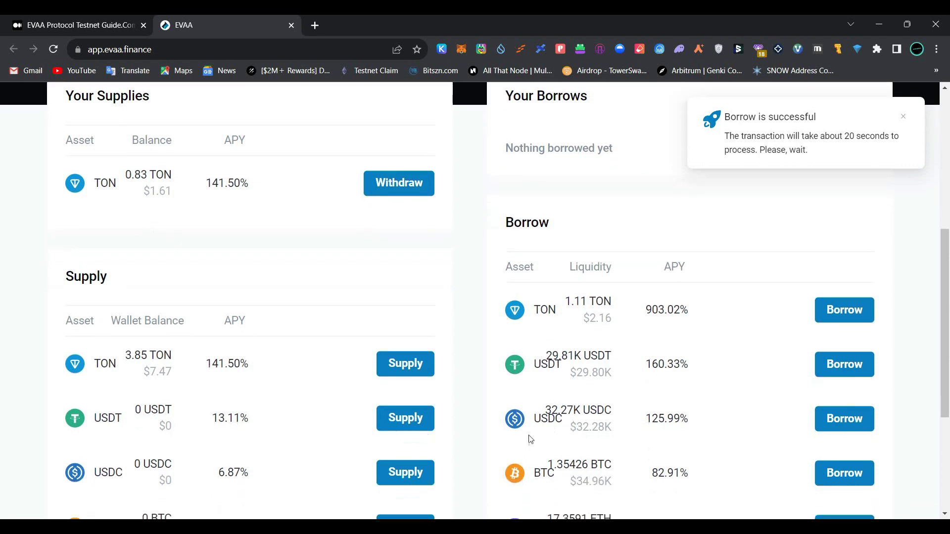
{"action": "scroll", "coordinate": [472, 388], "scroll_direction": "up", "scroll_amount": 2}
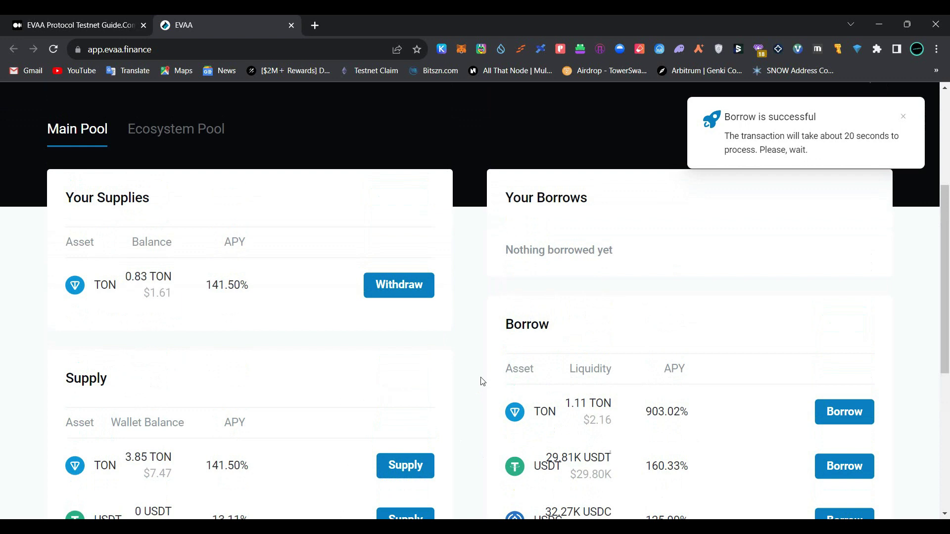
{"action": "scroll", "coordinate": [369, 402], "scroll_direction": "down", "scroll_amount": 1}
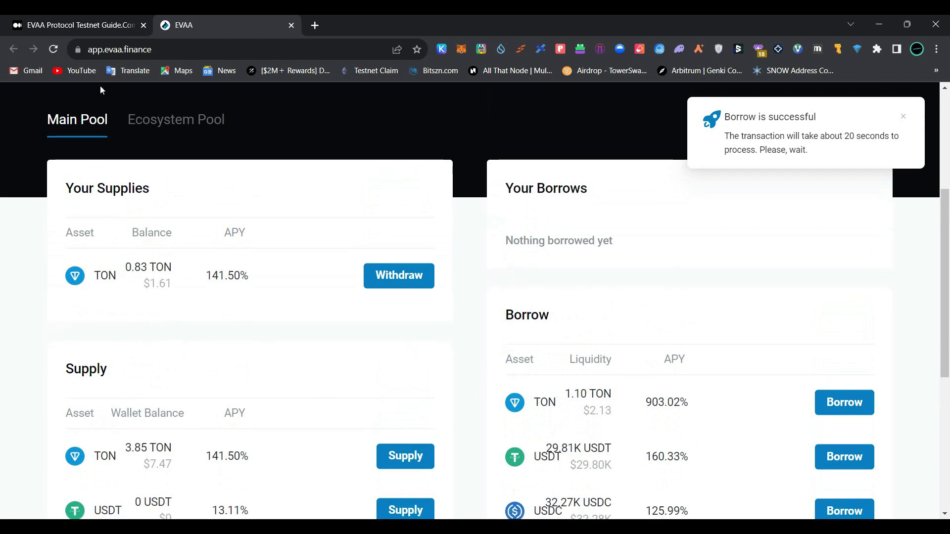
Read the withdraw step in the testnet guide, then return to the EVAA app
{"action": "left_click", "coordinate": [79, 25]}
{"action": "scroll", "coordinate": [423, 380], "scroll_direction": "down", "scroll_amount": 3}
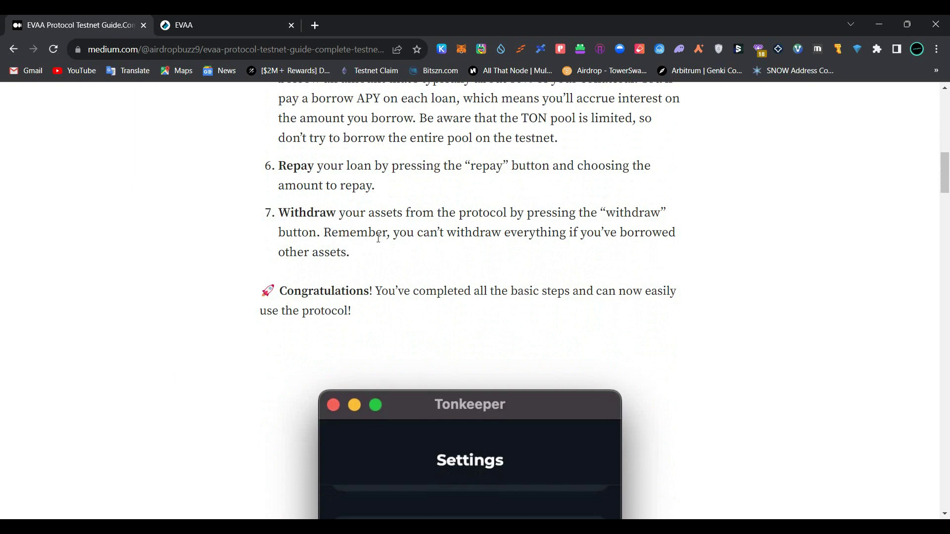
{"action": "left_click", "coordinate": [239, 15]}
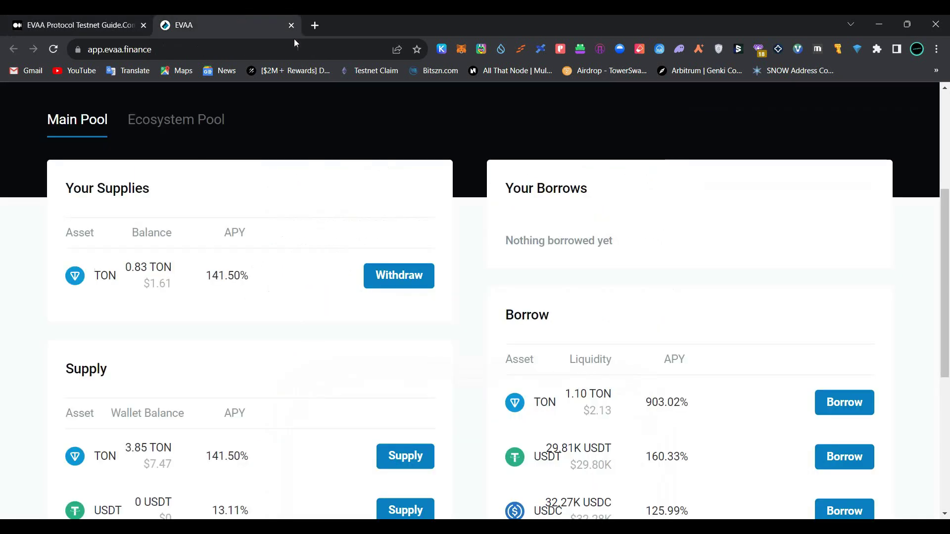
Withdraw 0.4 TON of the supplied TON, approving it in Tonkeeper
{"action": "left_click", "coordinate": [431, 286]}
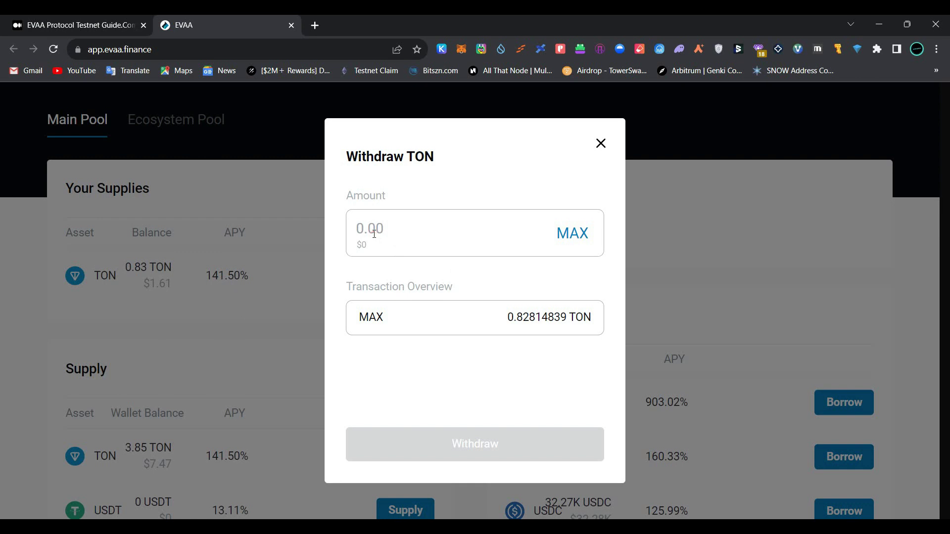
{"action": "type", "text": "0.4"}
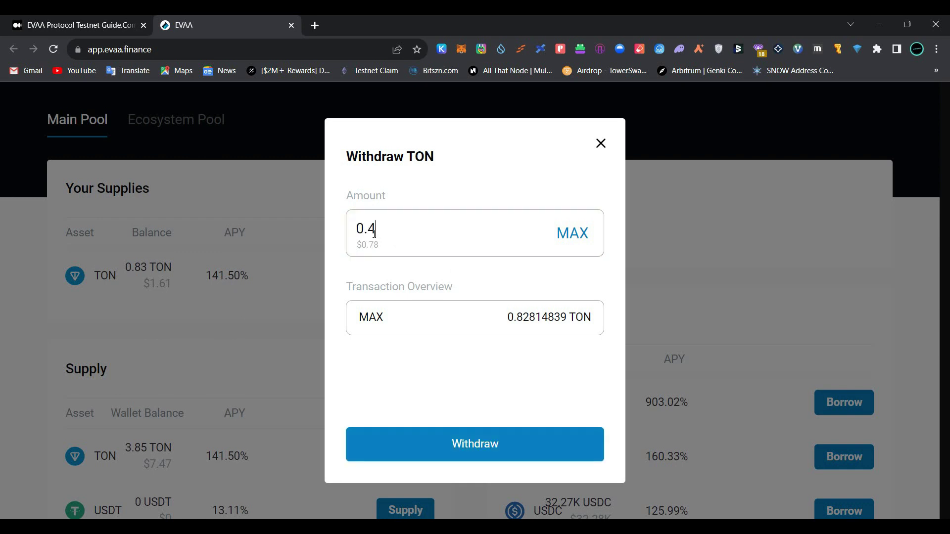
{"action": "left_click", "coordinate": [447, 438]}
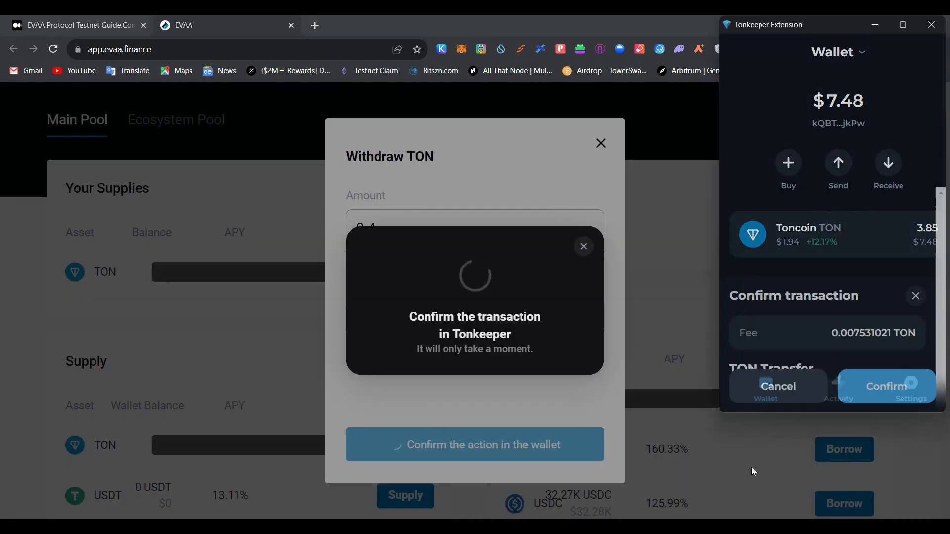
{"action": "left_click", "coordinate": [897, 393]}
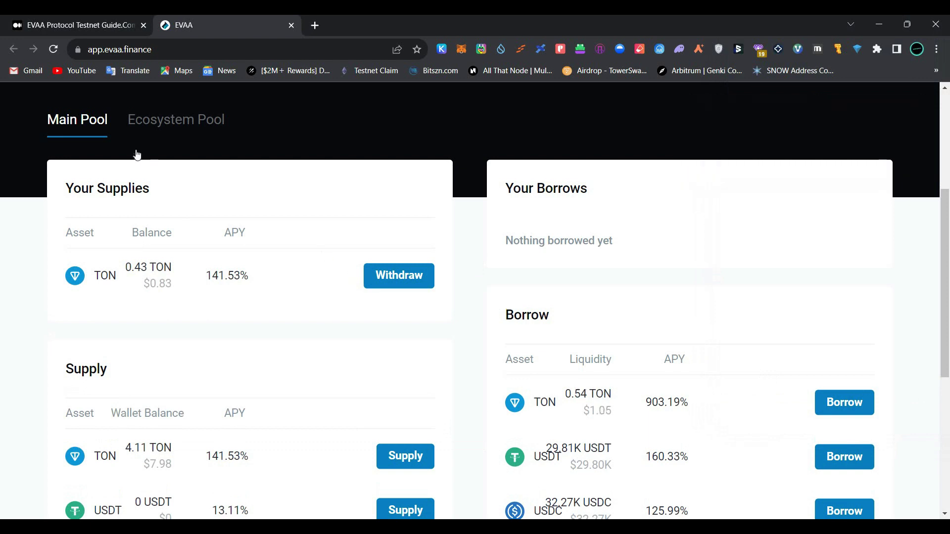
{"action": "left_click", "coordinate": [79, 24]}
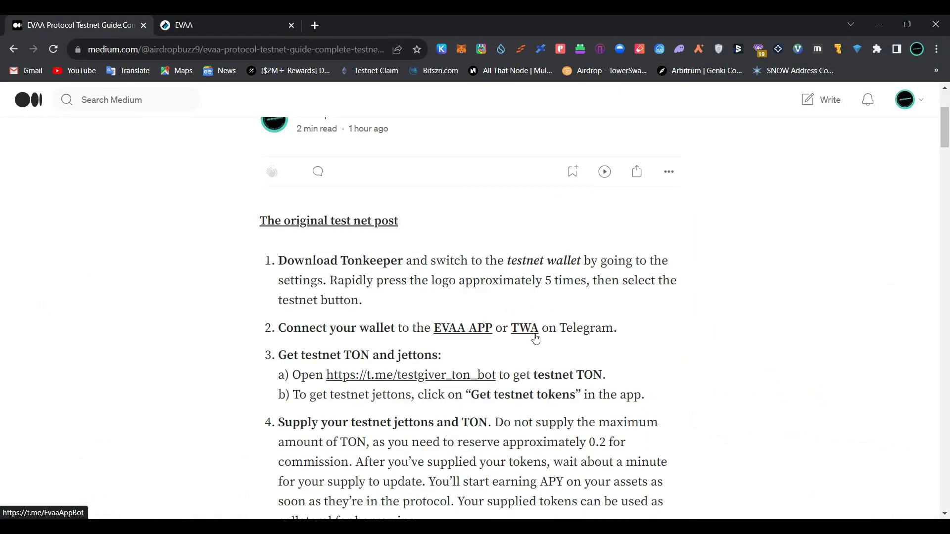
Start the Evaa Protocol bot in Telegram Desktop and open its 'Submit Testnet feedback!' link
{"action": "left_click", "coordinate": [535, 338]}
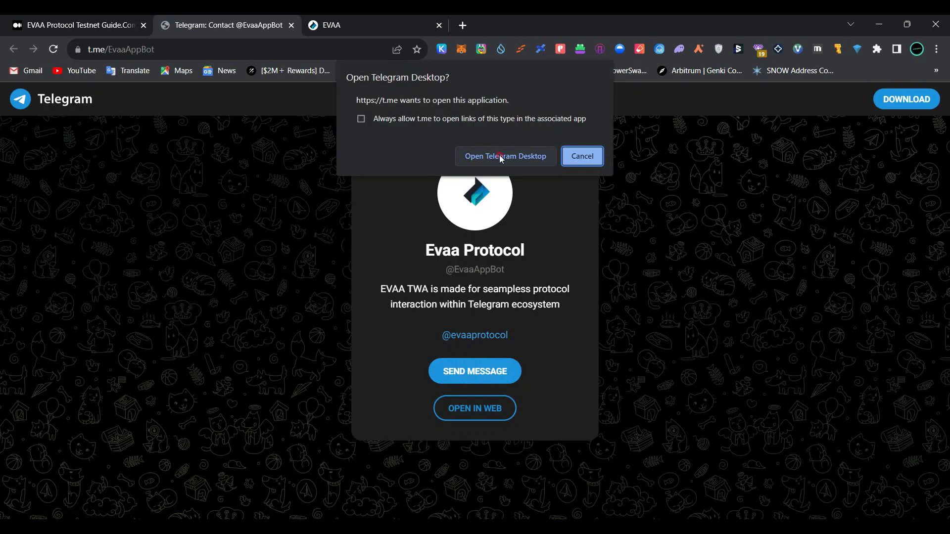
{"action": "left_click", "coordinate": [501, 156]}
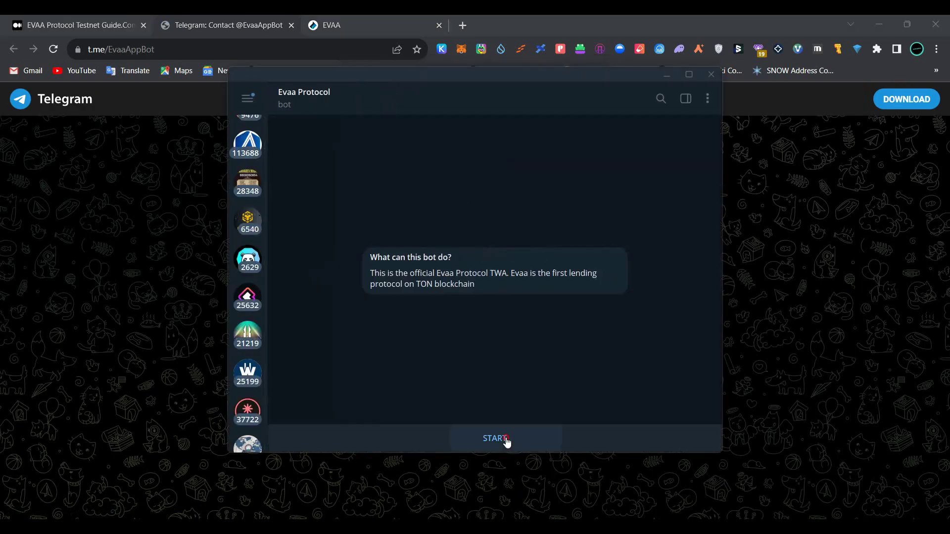
{"action": "left_click", "coordinate": [494, 438]}
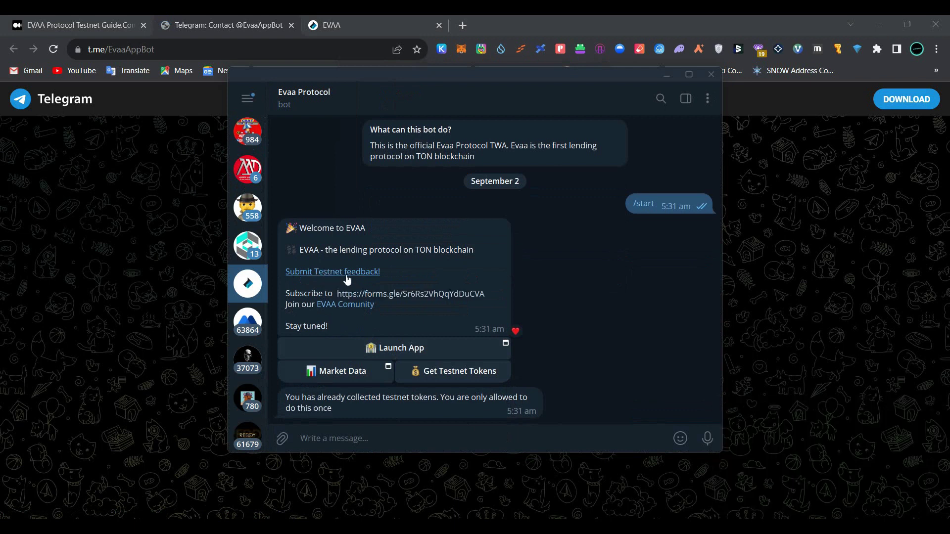
{"action": "left_click", "coordinate": [347, 272]}
{"action": "left_click", "coordinate": [546, 297]}
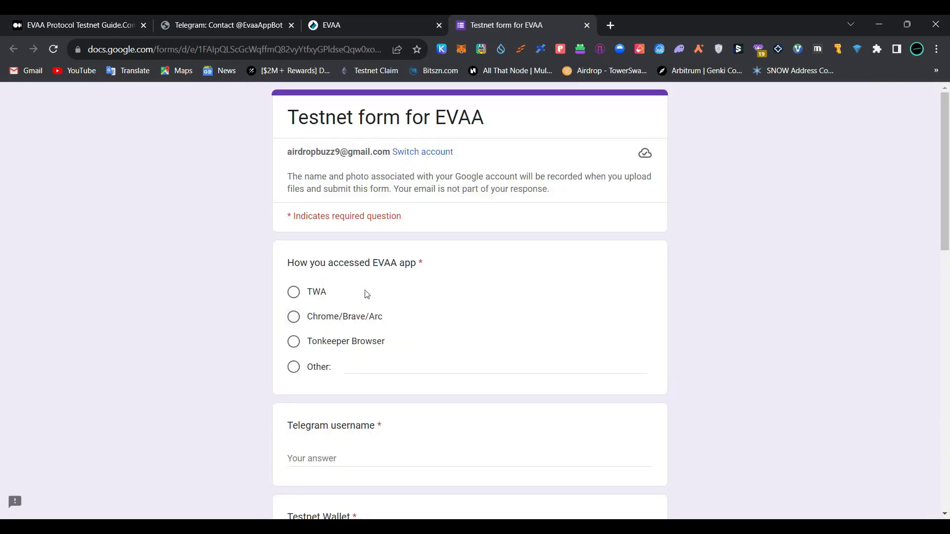
Answer Chrome/Brave/Arc as the browser used for EVAA and scroll through the questions
{"action": "left_click", "coordinate": [308, 320]}
{"action": "scroll", "coordinate": [327, 386], "scroll_direction": "down", "scroll_amount": 2}
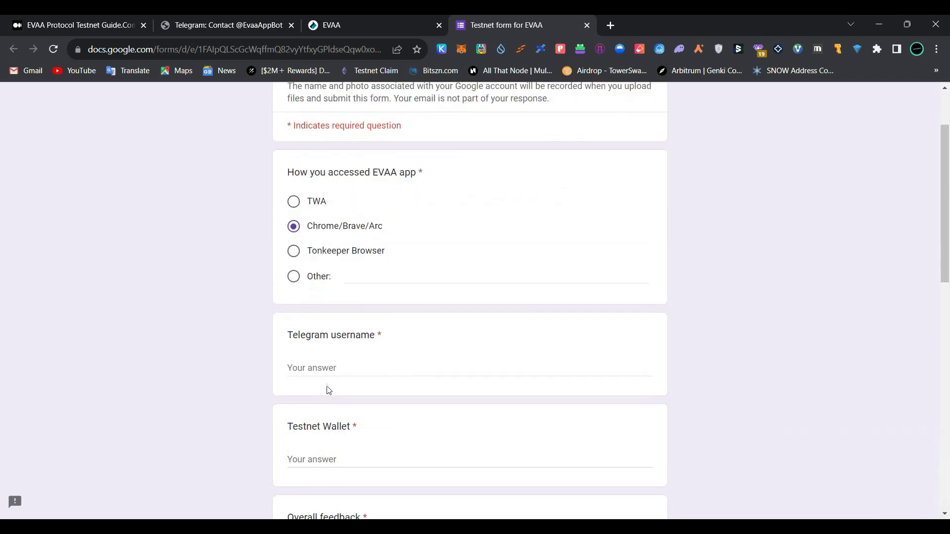
{"action": "scroll", "coordinate": [335, 374], "scroll_direction": "down", "scroll_amount": 1}
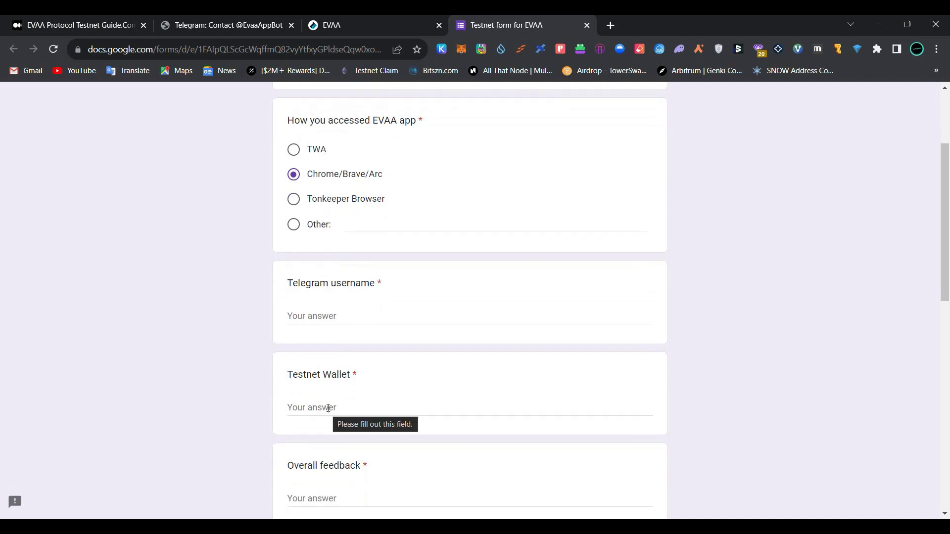
{"action": "scroll", "coordinate": [328, 408], "scroll_direction": "down", "scroll_amount": 3}
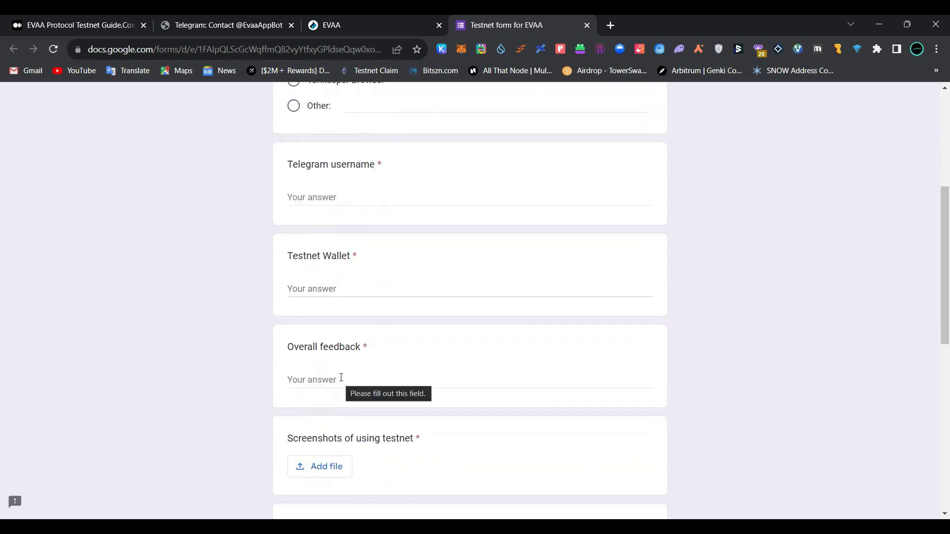
{"action": "scroll", "coordinate": [342, 379], "scroll_direction": "down", "scroll_amount": 1}
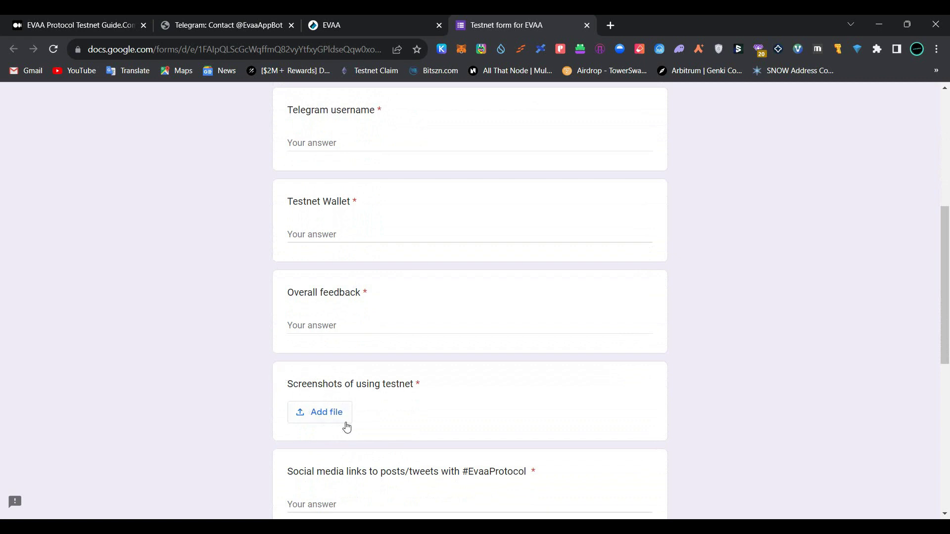
{"action": "scroll", "coordinate": [347, 427], "scroll_direction": "down", "scroll_amount": 2}
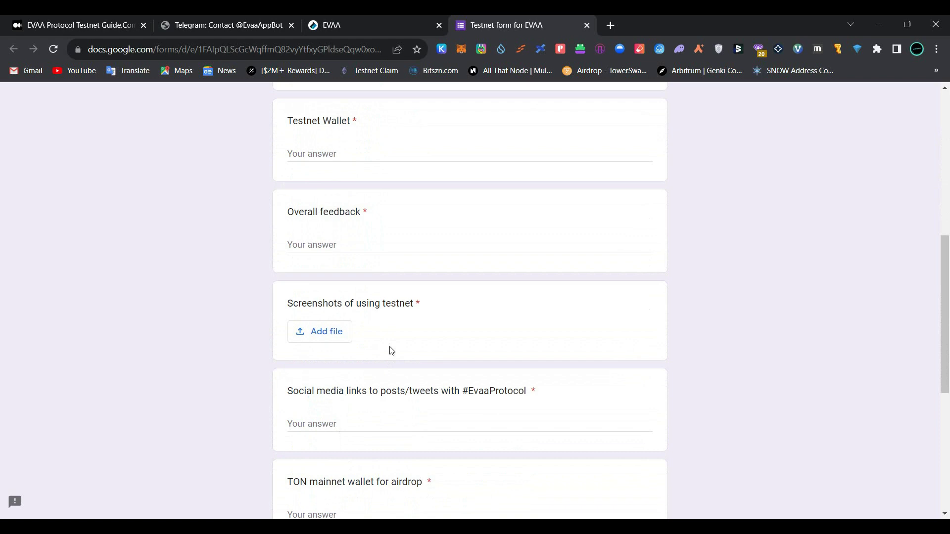
{"action": "scroll", "coordinate": [392, 351], "scroll_direction": "down", "scroll_amount": 1}
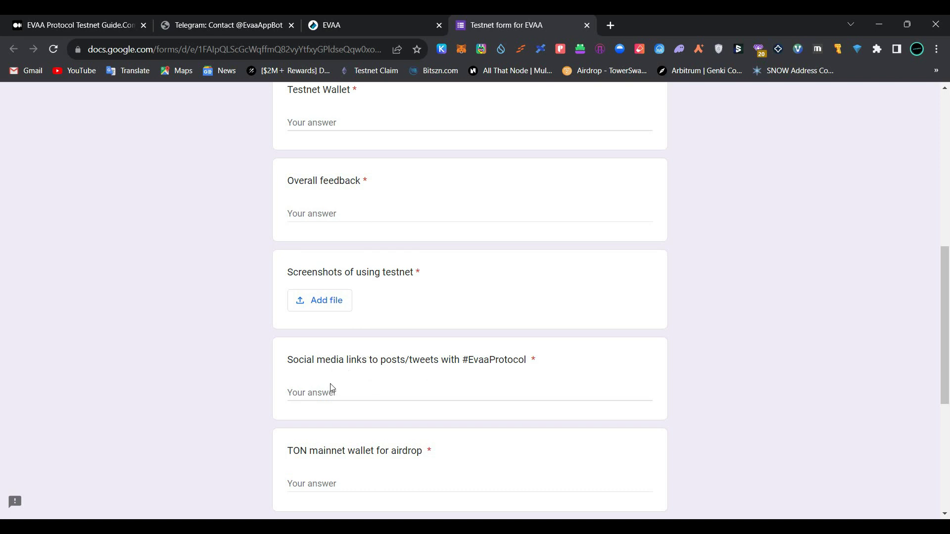
{"action": "scroll", "coordinate": [320, 407], "scroll_direction": "down", "scroll_amount": 2}
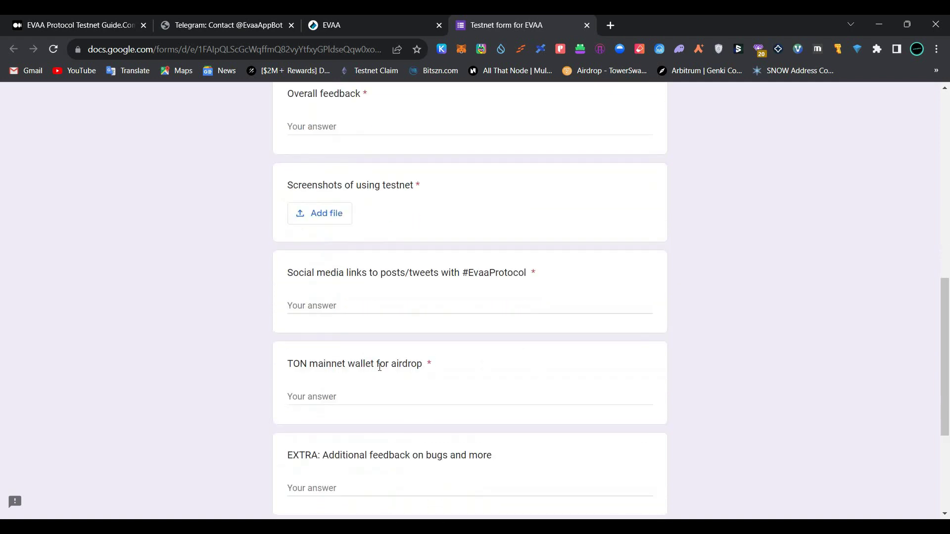
Focus the TON mainnet wallet field and submit the Testnet form for EVAA
{"action": "left_click", "coordinate": [368, 398]}
{"action": "scroll", "coordinate": [366, 398], "scroll_direction": "down", "scroll_amount": 2}
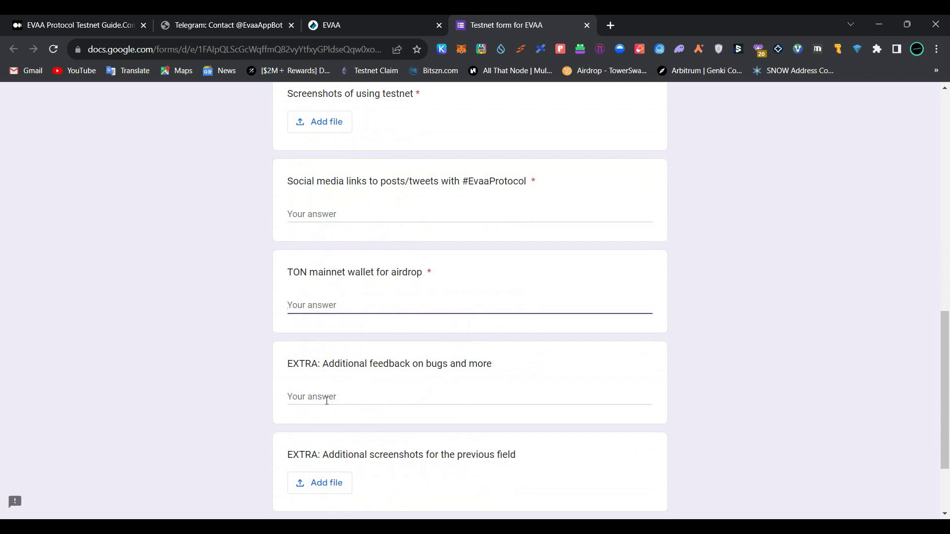
{"action": "scroll", "coordinate": [321, 415], "scroll_direction": "down", "scroll_amount": 2}
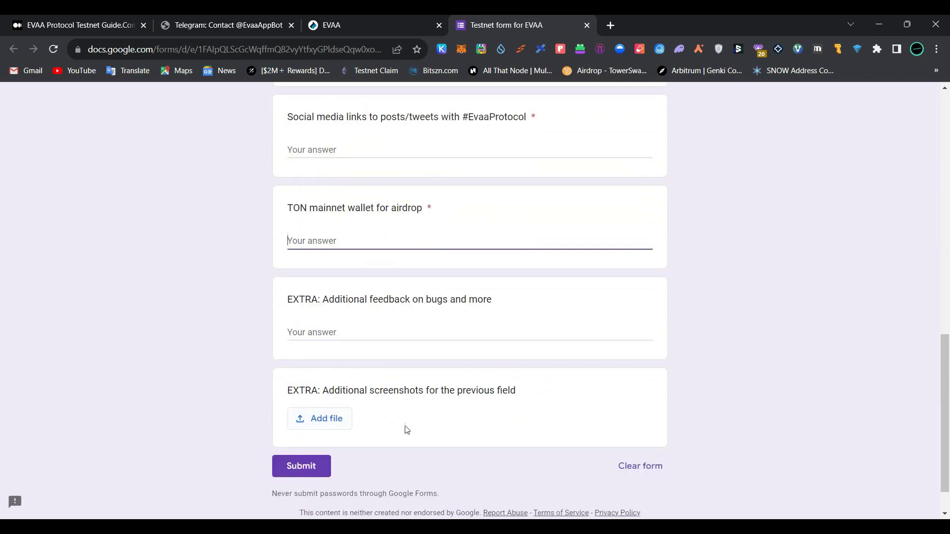
{"action": "left_click", "coordinate": [329, 473]}
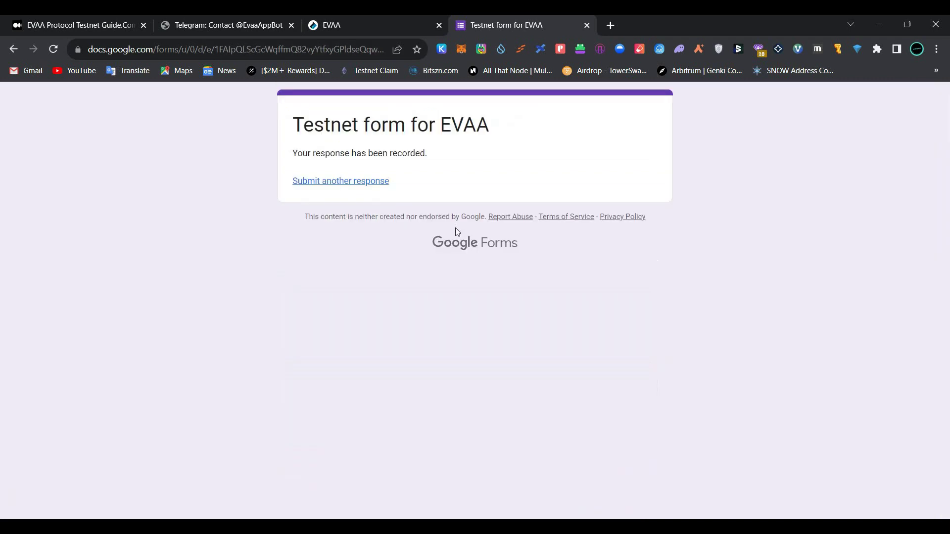